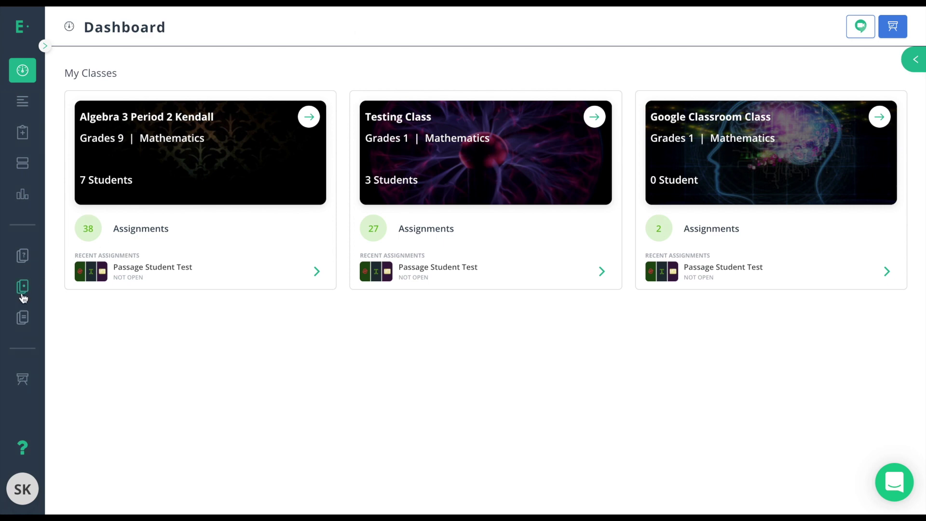
# - From the Test library, start a new test and choose to create it from a PDF
pyautogui.click(45, 46)
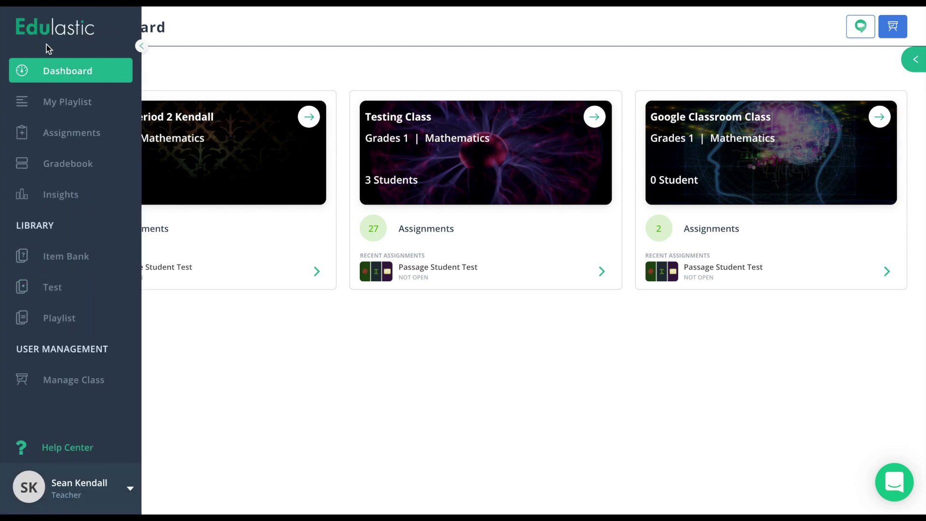
pyautogui.click(46, 299)
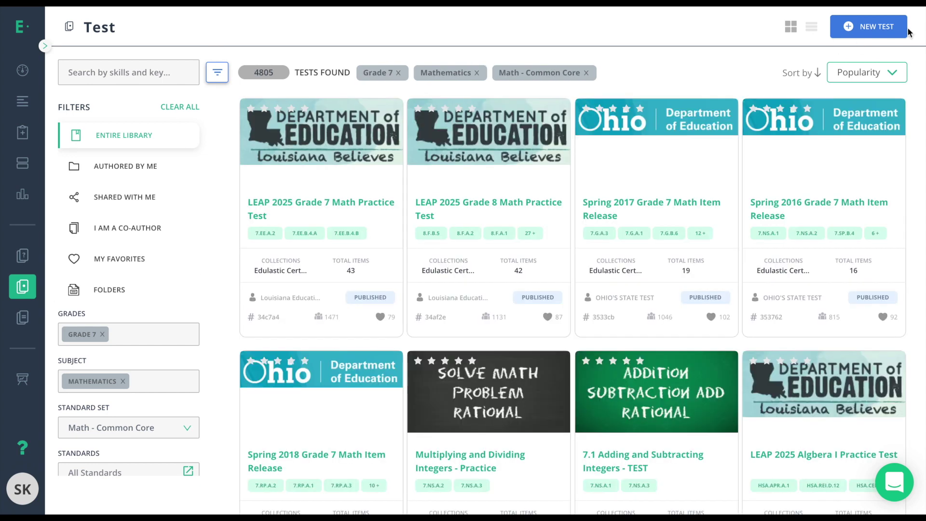
pyautogui.click(876, 28)
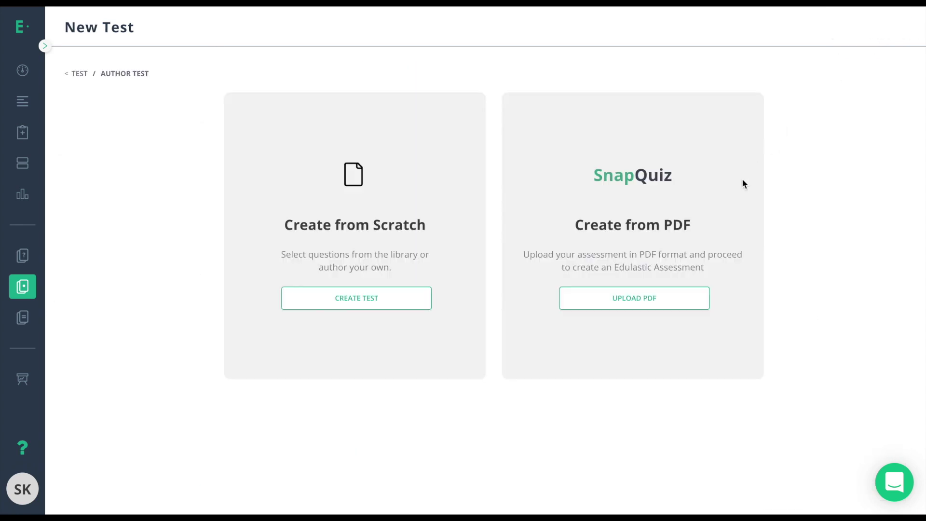
pyautogui.click(662, 304)
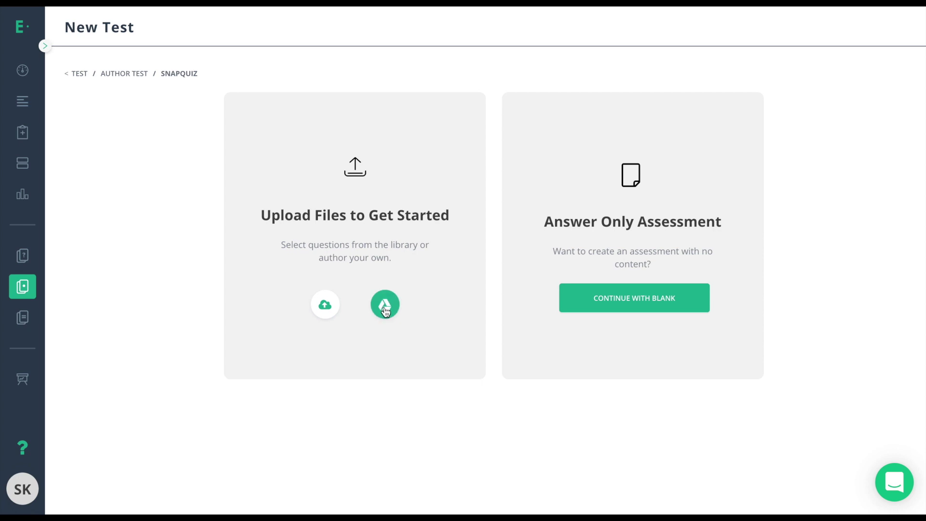
# - Upload the 3-digit addition worksheet PDF and name the test 'Snapquiz Assessment # 1'
pyautogui.click(331, 311)
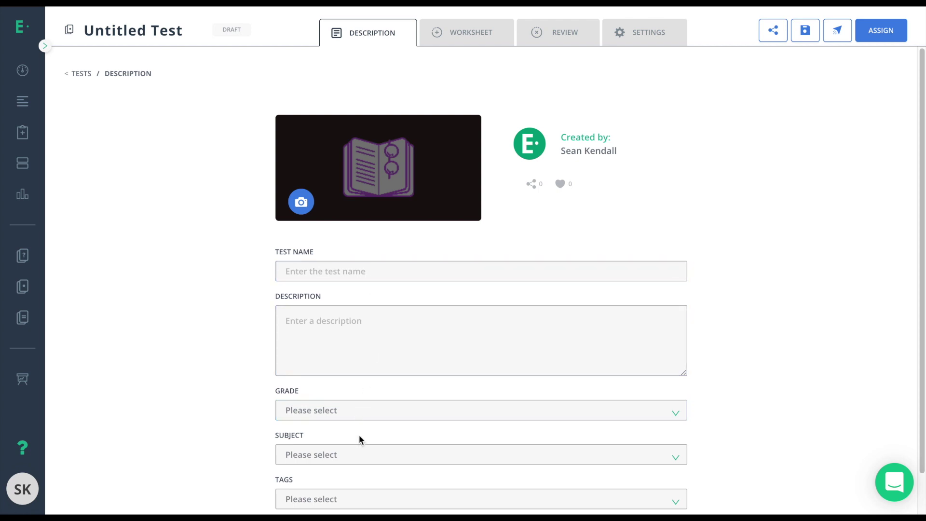
pyautogui.click(357, 268)
pyautogui.write('Snapquiz ')
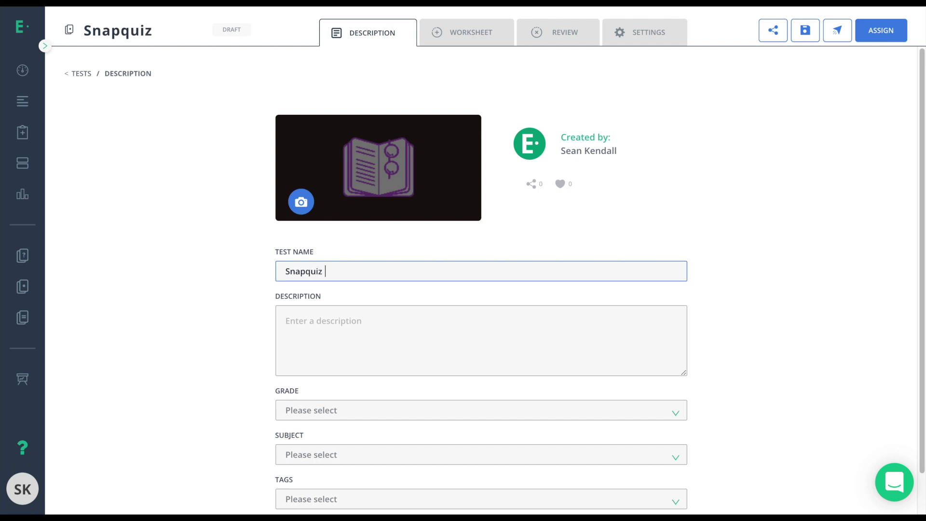
pyautogui.write('Assessment # 1')
# - Set the test's grade to Grade 5 and subject to Mathematics, then show the worksheet
pyautogui.click(320, 408)
pyautogui.click(319, 366)
pyautogui.click(322, 457)
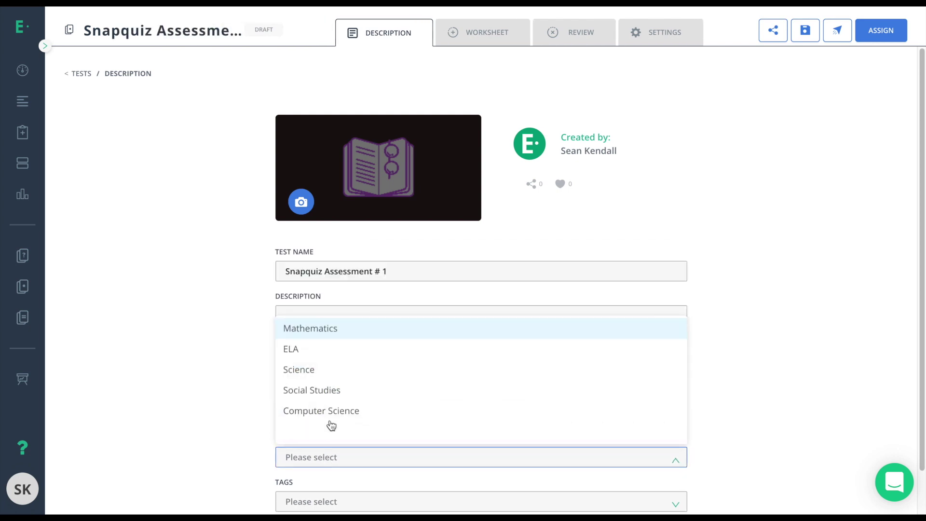
pyautogui.click(340, 328)
pyautogui.click(474, 259)
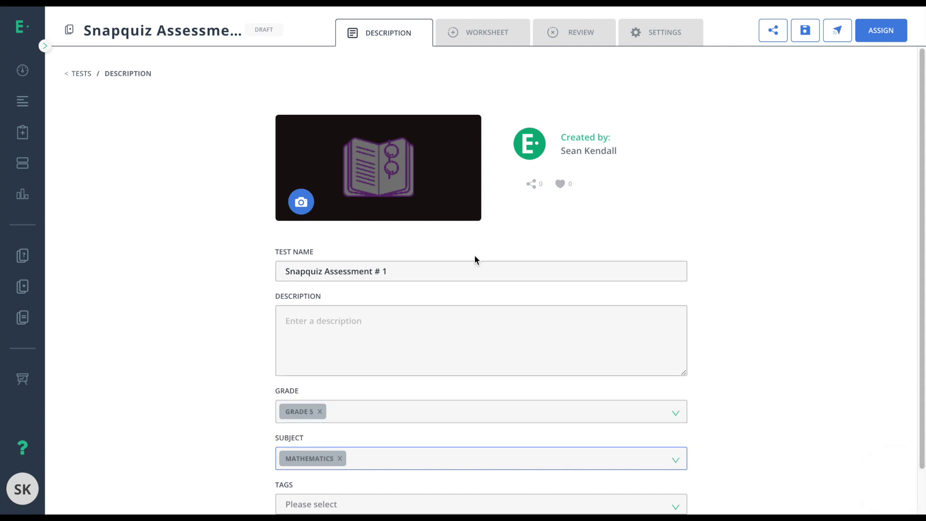
pyautogui.click(505, 31)
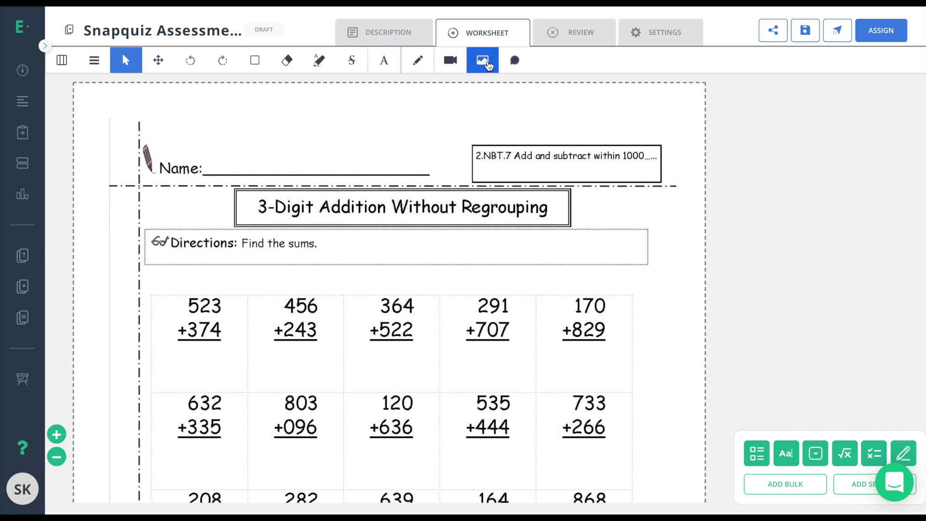
pyautogui.scroll(-1, 416, 186)
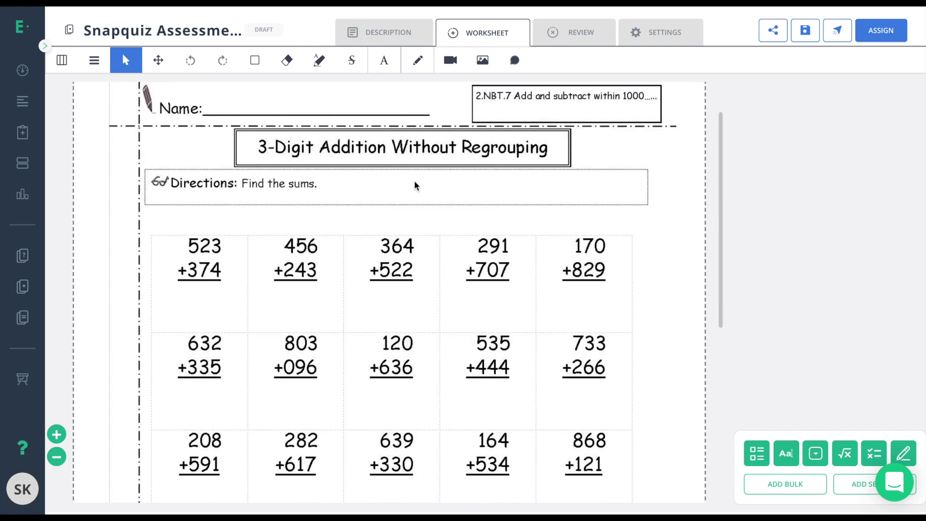
pyautogui.scroll(-4, 415, 186)
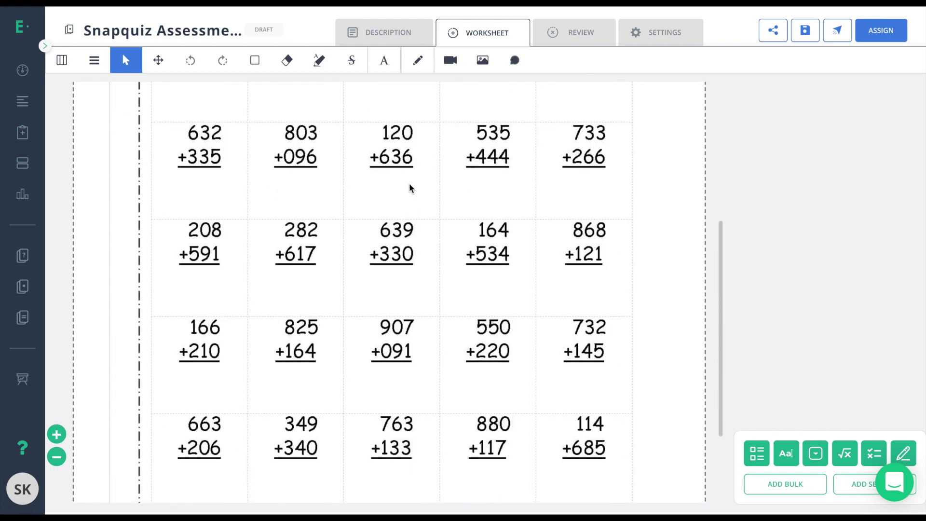
pyautogui.scroll(-3, 410, 188)
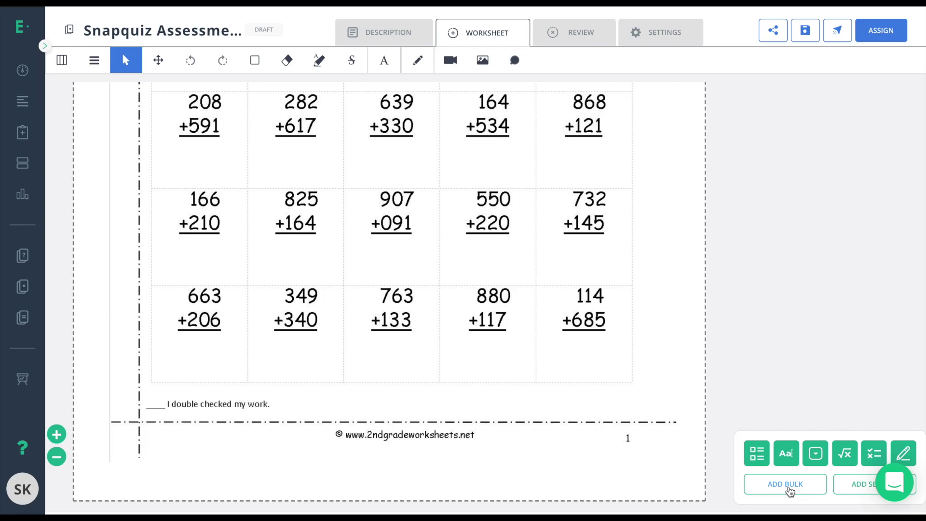
pyautogui.click(786, 484)
# - Set the bulk add to 25 questions of Math type
pyautogui.doubleClick(326, 142)
pyautogui.write('25')
pyautogui.click(414, 142)
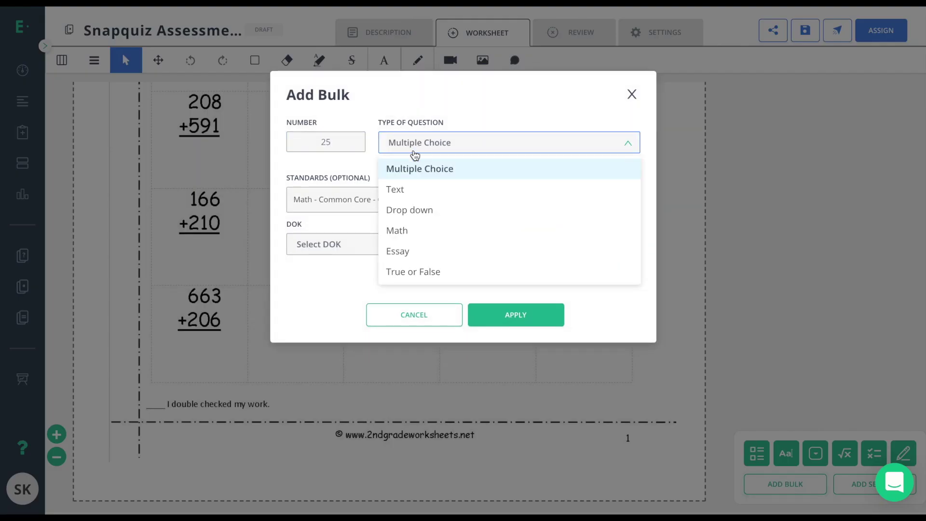
pyautogui.click(413, 230)
# - Filter standards to Grade 5, tag the questions with 5.NBT.A.4, and create them
pyautogui.click(440, 199)
pyautogui.click(343, 345)
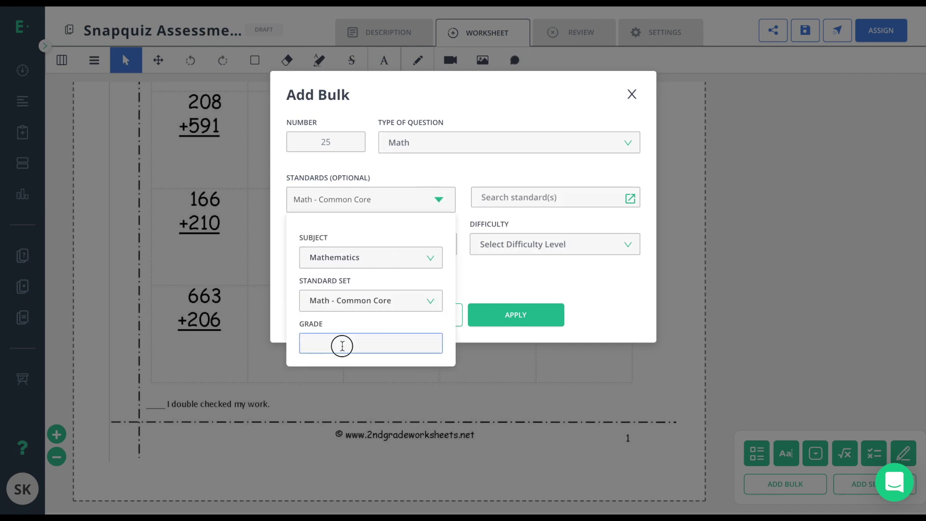
pyautogui.click(366, 344)
pyautogui.click(345, 300)
pyautogui.click(629, 199)
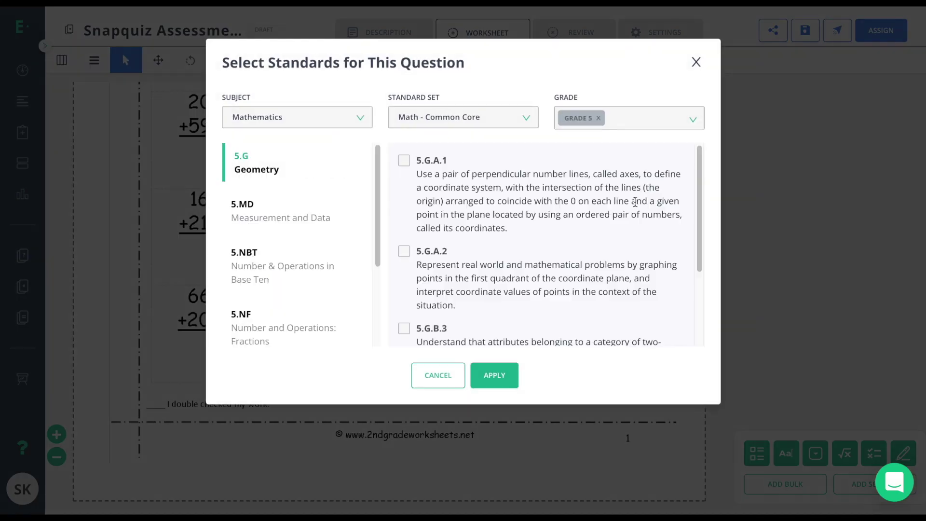
pyautogui.click(273, 257)
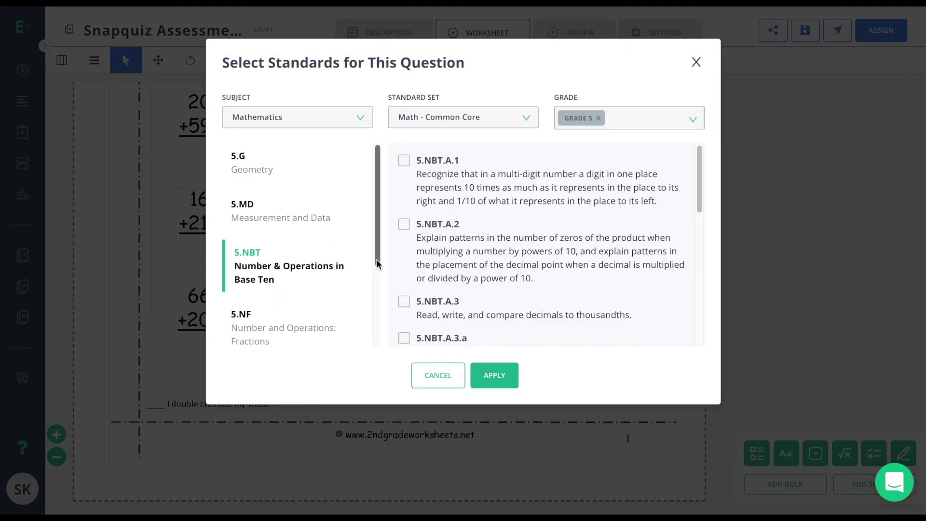
pyautogui.scroll(-3, 407, 308)
pyautogui.click(404, 294)
pyautogui.click(491, 376)
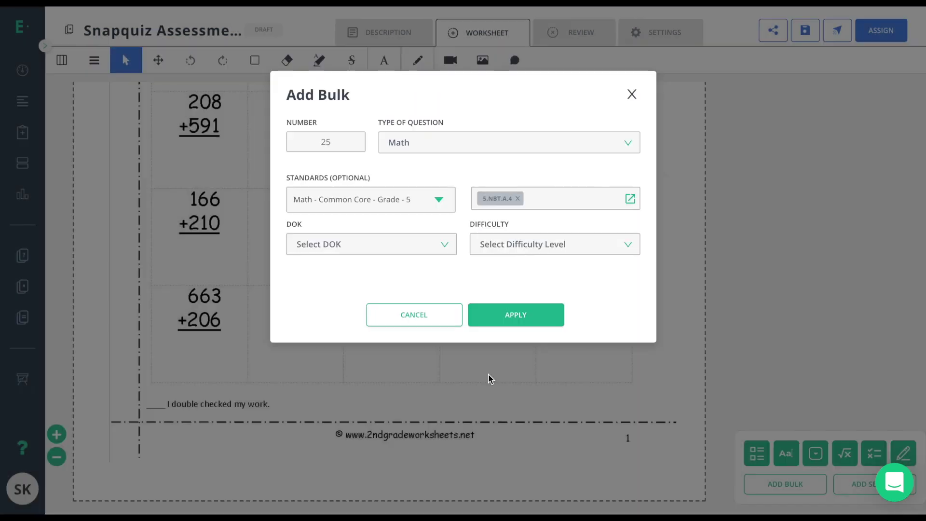
pyautogui.click(516, 318)
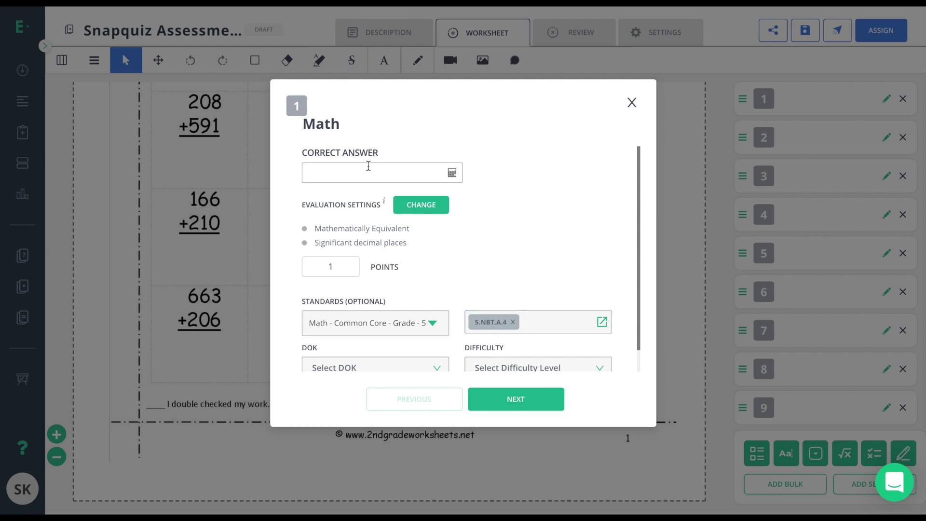
# - Enter correct answers 250, 350 and 500 for questions 1 to 3, and continue through the rest
pyautogui.click(368, 166)
pyautogui.write('250')
pyautogui.click(525, 390)
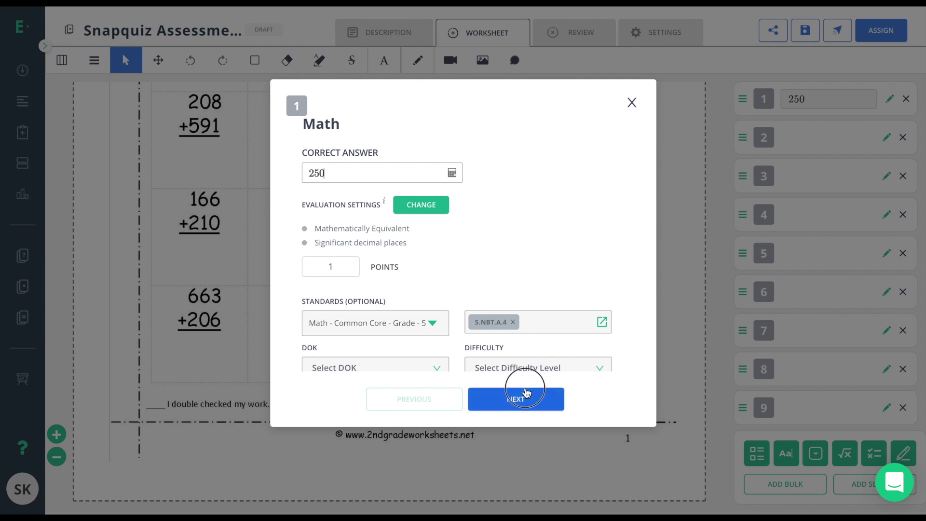
pyautogui.click(376, 172)
pyautogui.write('350')
pyautogui.click(516, 398)
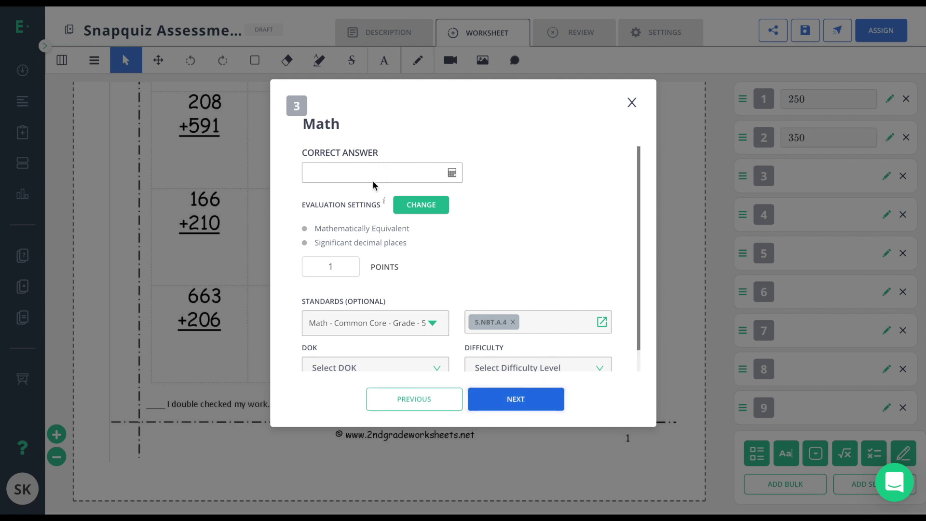
pyautogui.click(374, 174)
pyautogui.write('500')
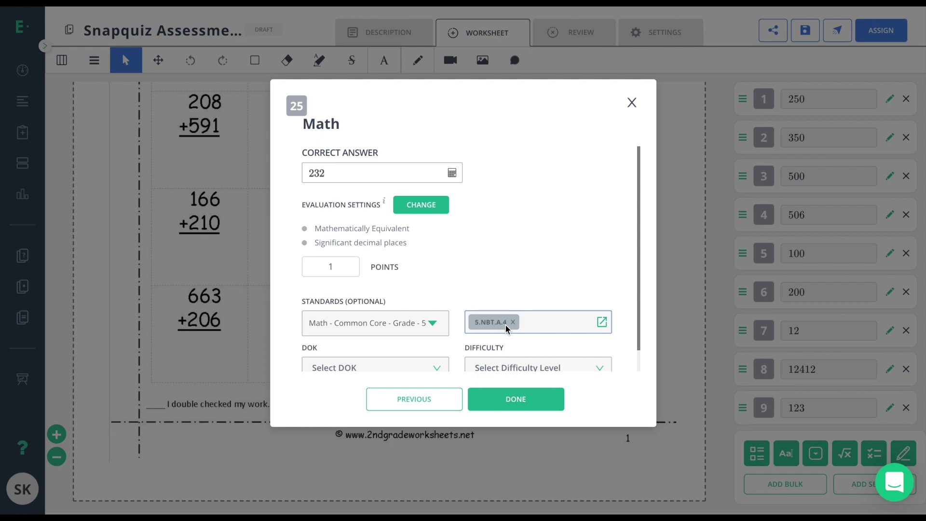
# - Add standard 5.G.A.2 to question 25 and finish editing the answers
pyautogui.click(601, 322)
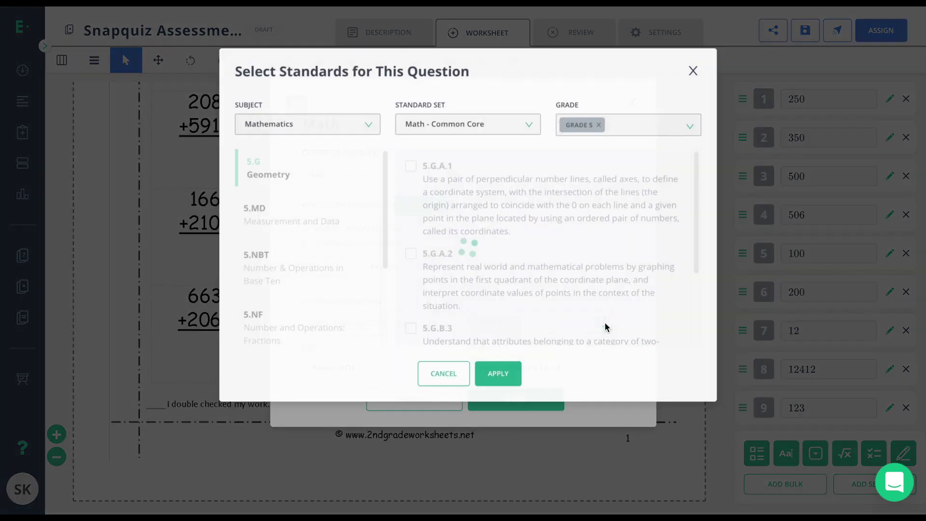
pyautogui.click(404, 254)
pyautogui.click(492, 375)
pyautogui.click(507, 402)
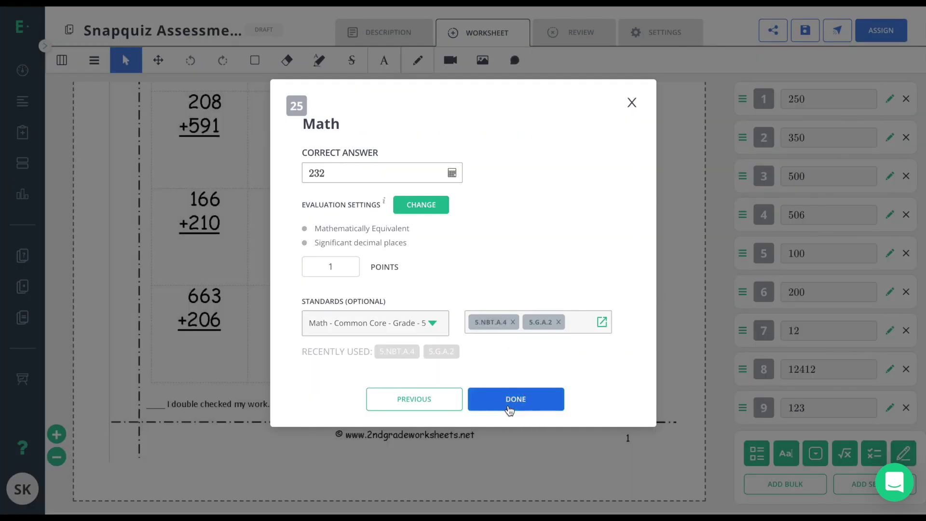
# - Drag question 23 above question 22 in the question list
pyautogui.scroll(-9, 798, 244)
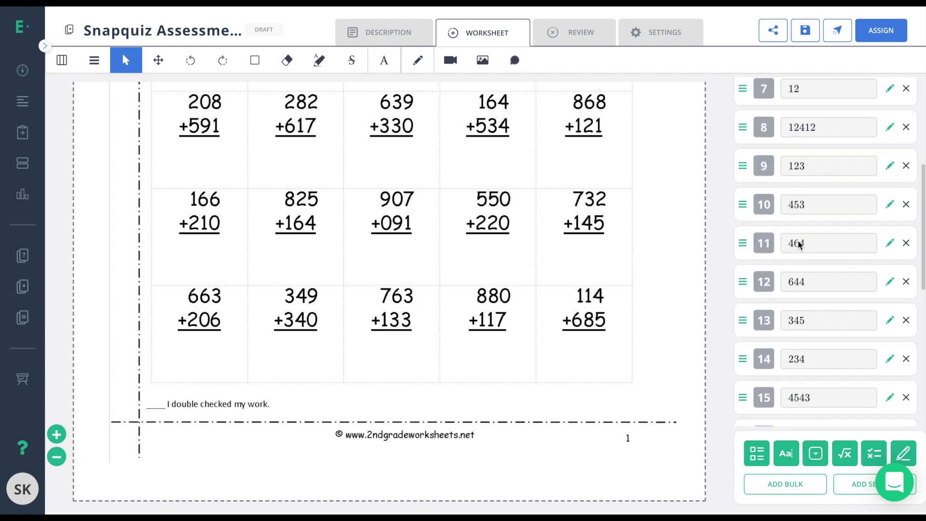
pyautogui.scroll(-5, 797, 244)
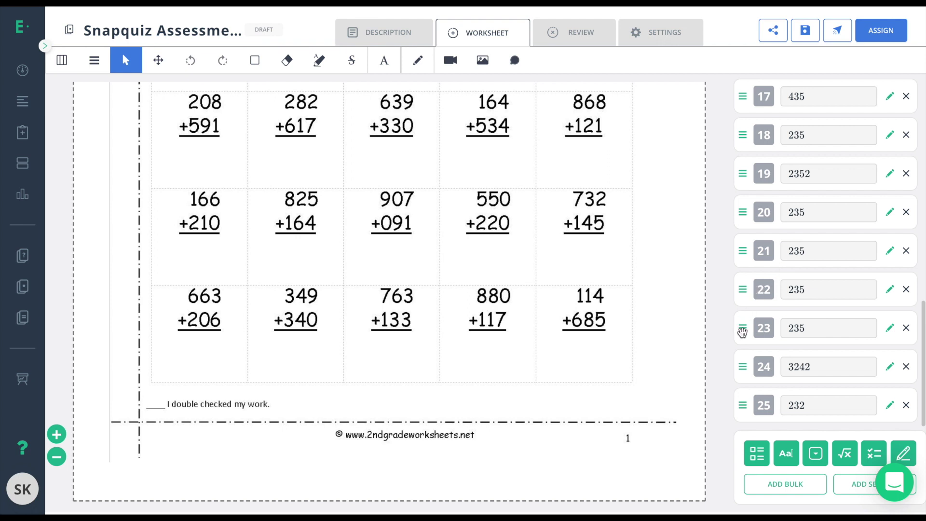
pyautogui.moveTo(742, 328); pyautogui.dragTo(719, 434)
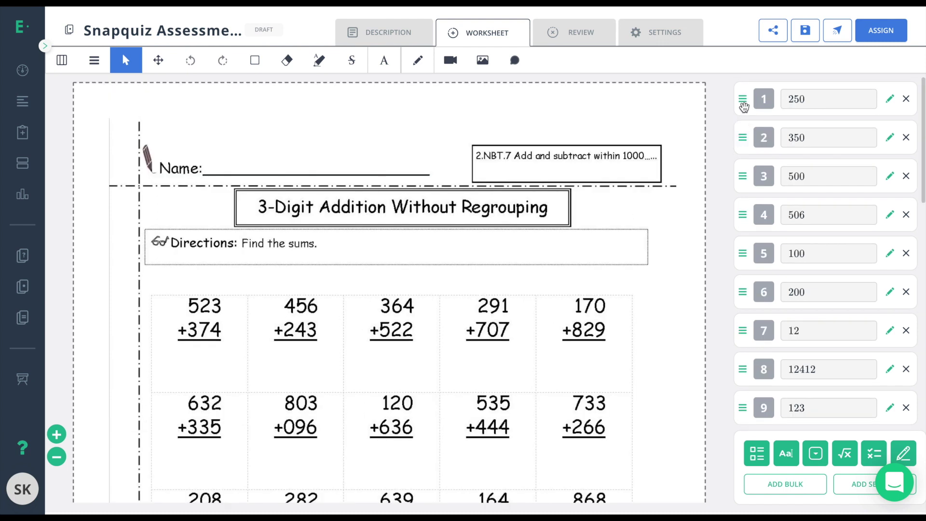
# - Pin answer boxes 1–5 under the first row of sums, including 456+243, 364+522, 291+707 and 170+829
pyautogui.moveTo(768, 100)
pyautogui.mouseDown()
pyautogui.moveTo(370, 270)
pyautogui.moveTo(208, 356)
pyautogui.mouseUp()
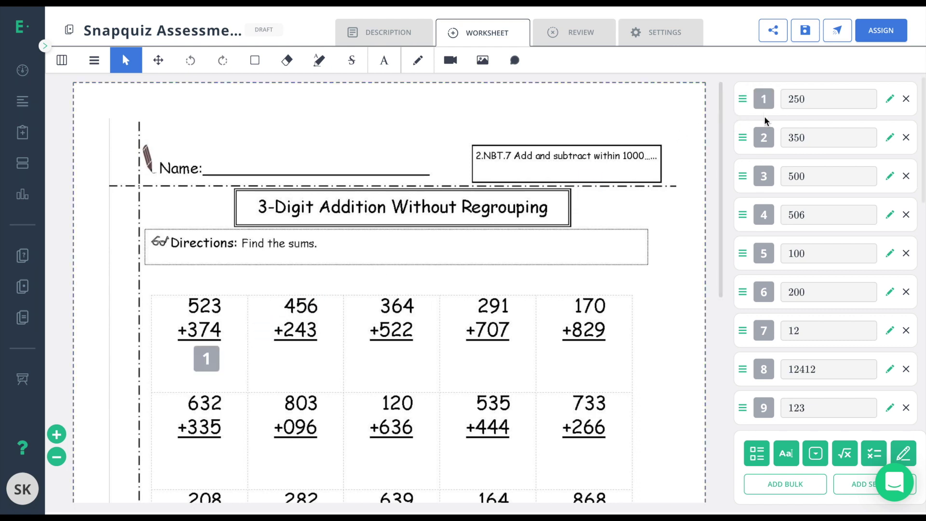
pyautogui.moveTo(763, 138)
pyautogui.mouseDown()
pyautogui.moveTo(284, 374)
pyautogui.moveTo(296, 358)
pyautogui.mouseUp()
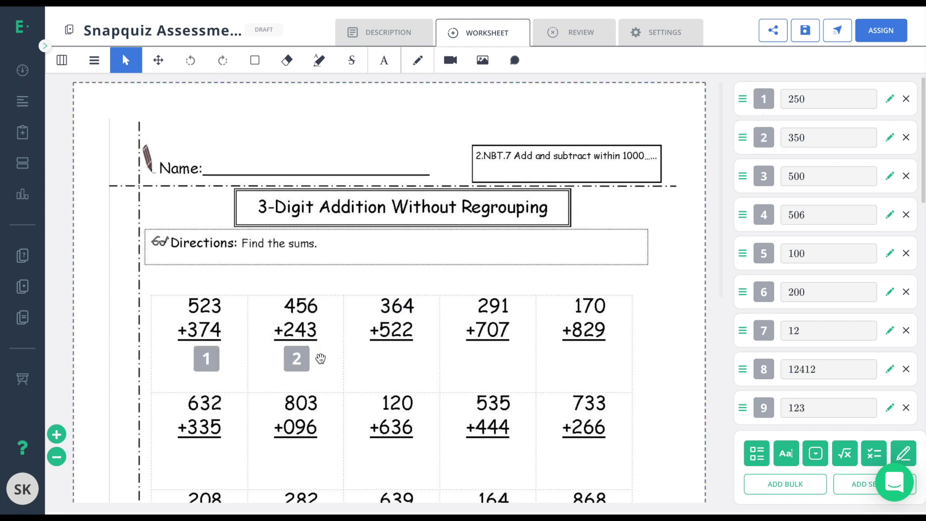
pyautogui.moveTo(763, 176); pyautogui.dragTo(394, 357)
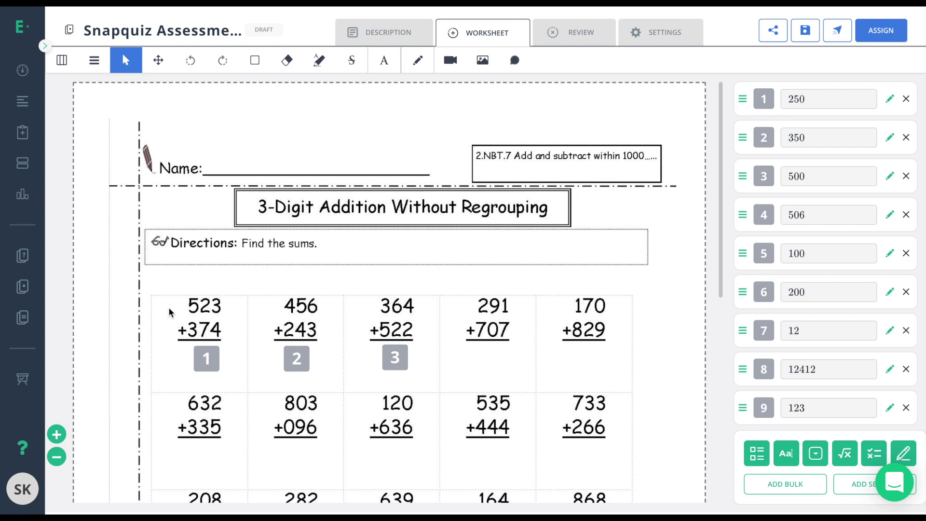
pyautogui.moveTo(764, 214); pyautogui.dragTo(482, 363)
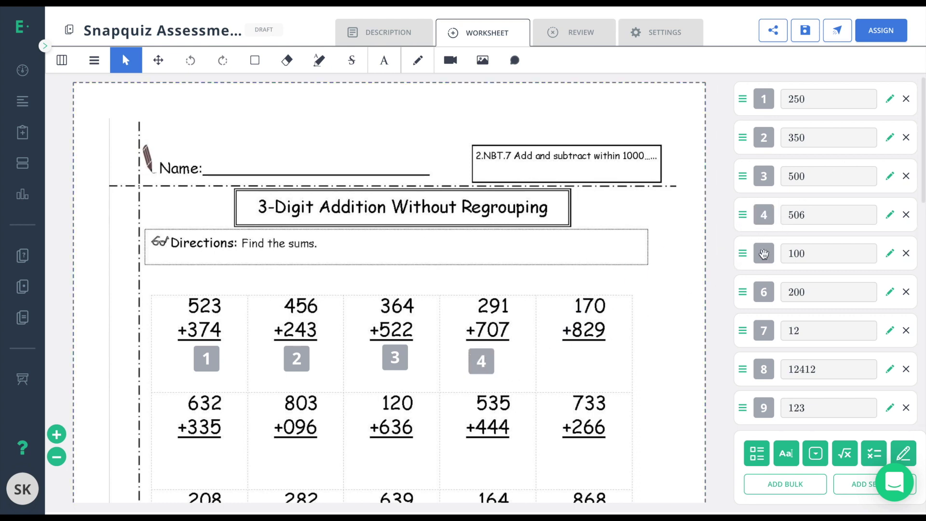
pyautogui.moveTo(768, 250)
pyautogui.mouseDown()
pyautogui.moveTo(583, 364)
pyautogui.moveTo(594, 359)
pyautogui.mouseUp()
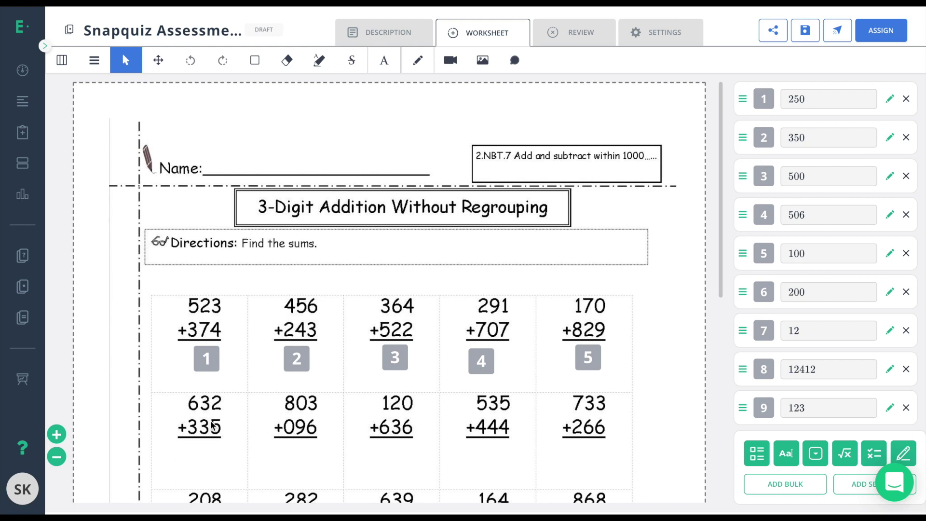
pyautogui.click(574, 43)
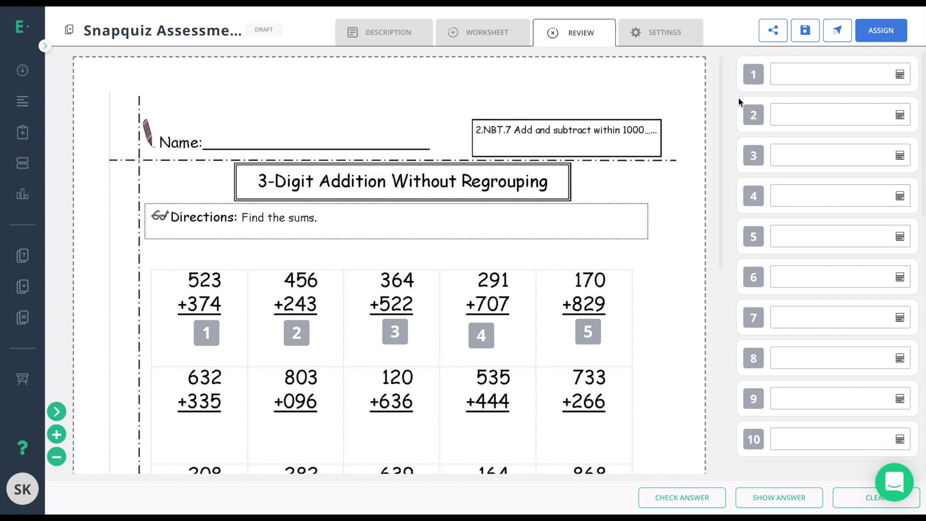
# - Try answering question 1 in the student preview
pyautogui.click(754, 77)
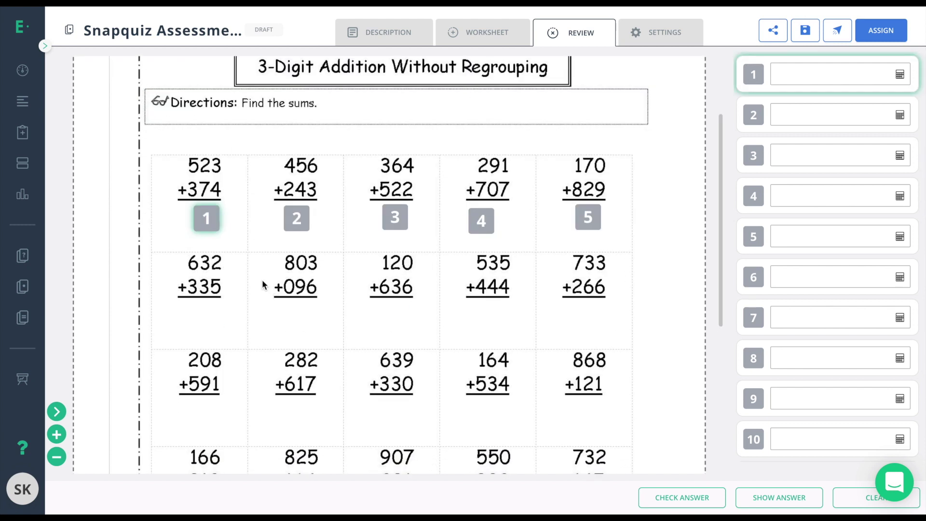